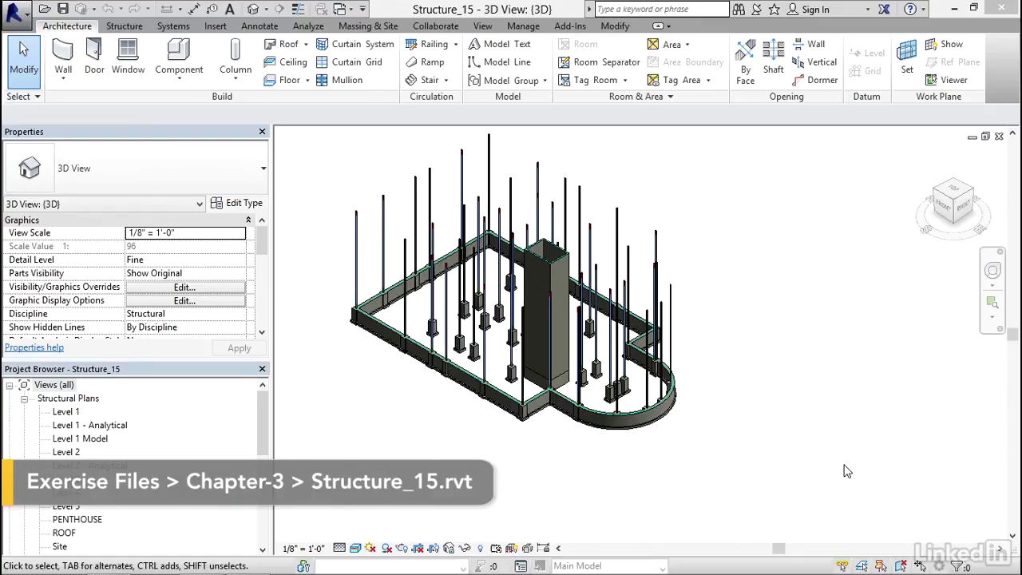
- Open the T.O.FOOTING structural plan and zoom in on the elevator shaft walls
drag(263, 420, 263, 449)
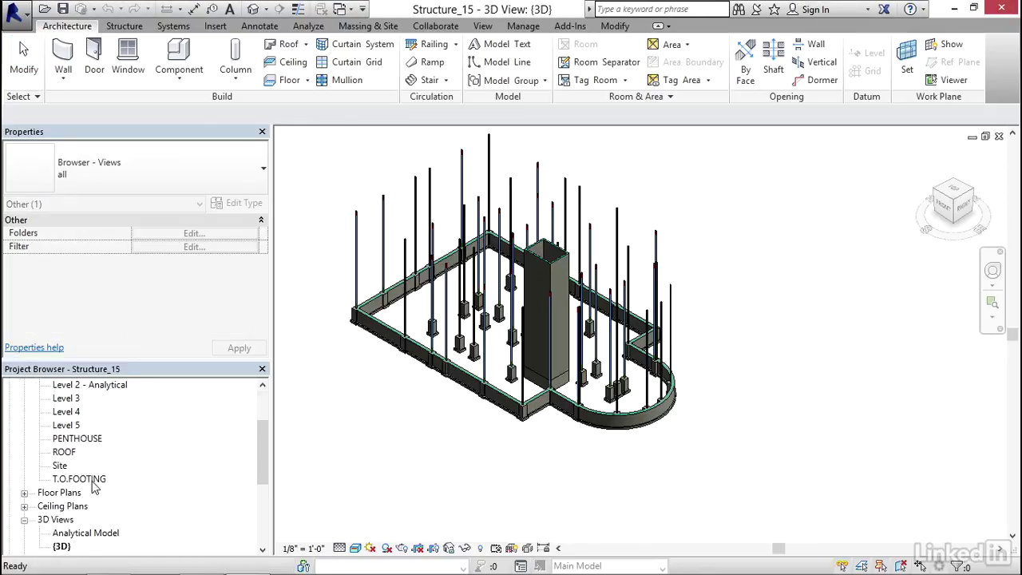
double_click(79, 479)
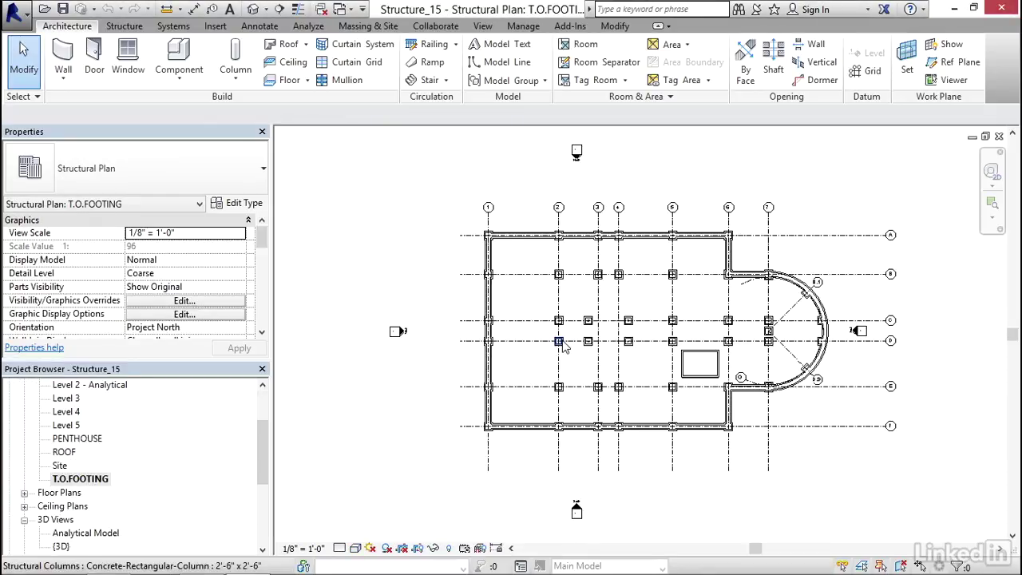
middle_drag(659, 344, 620, 330)
scroll(559, 357, up, 5)
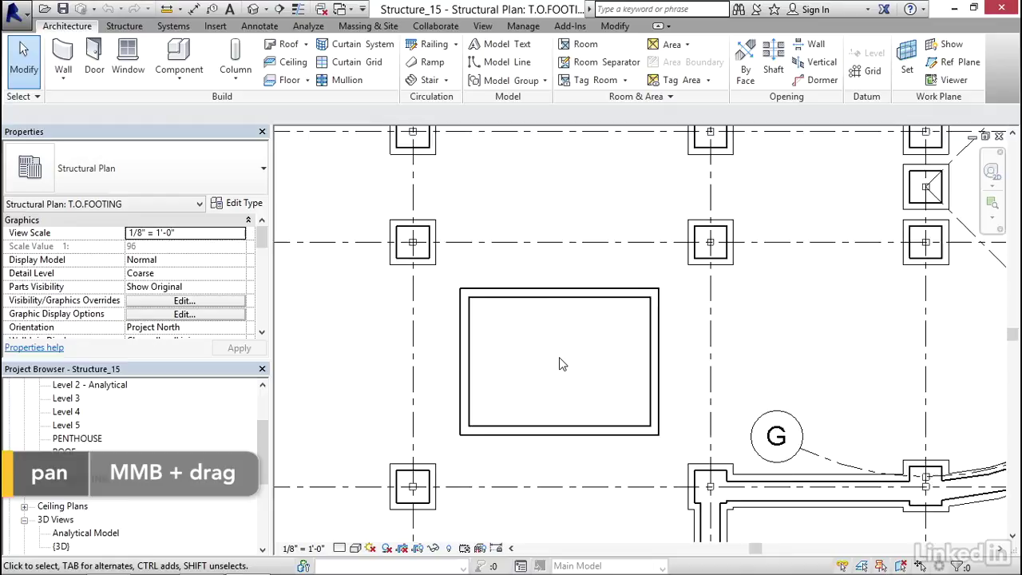
middle_drag(574, 365, 551, 366)
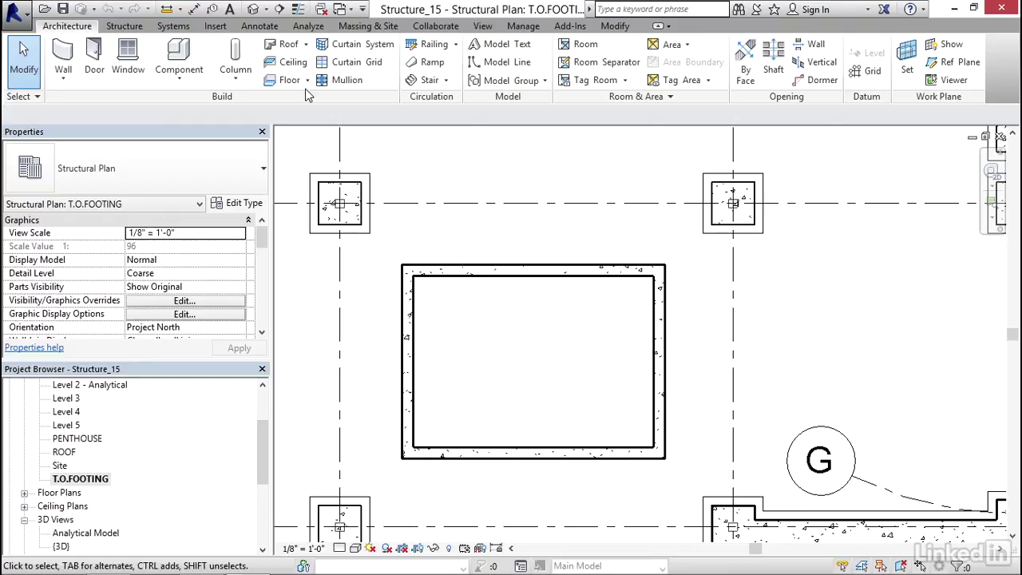
- Start a foundation slab from the Structure tab with the 10" Foundation Slab type
click(125, 27)
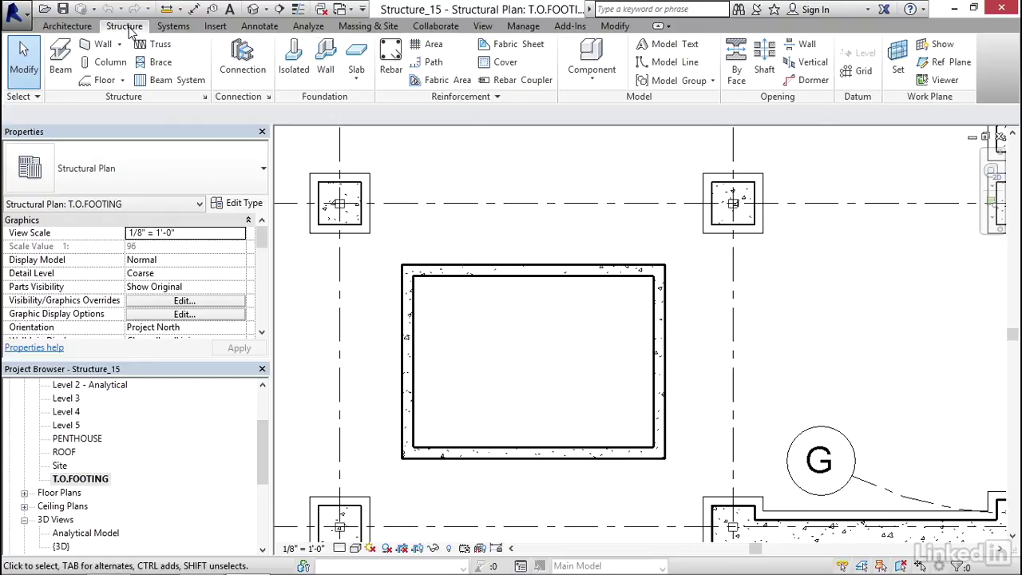
click(357, 52)
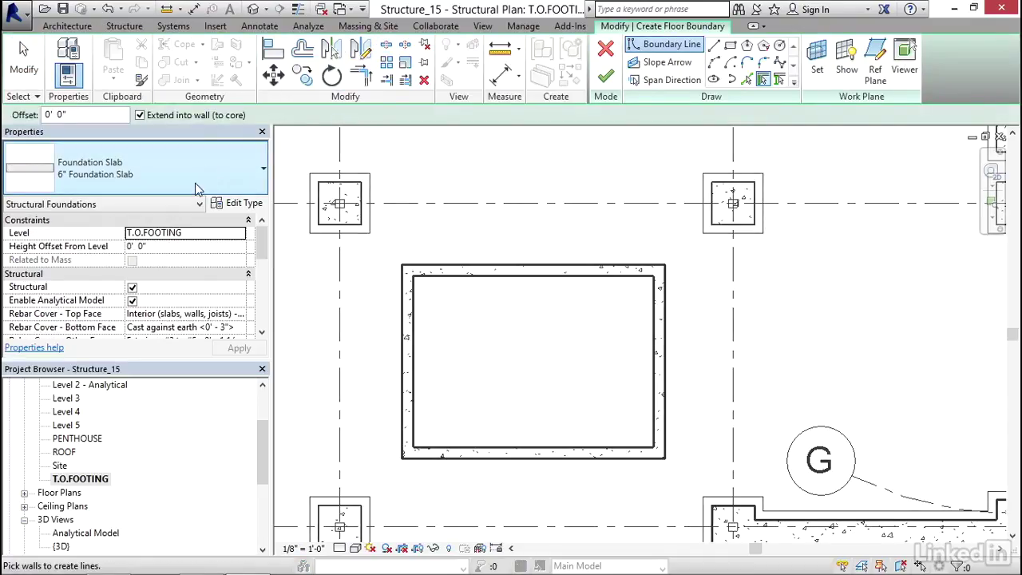
click(244, 203)
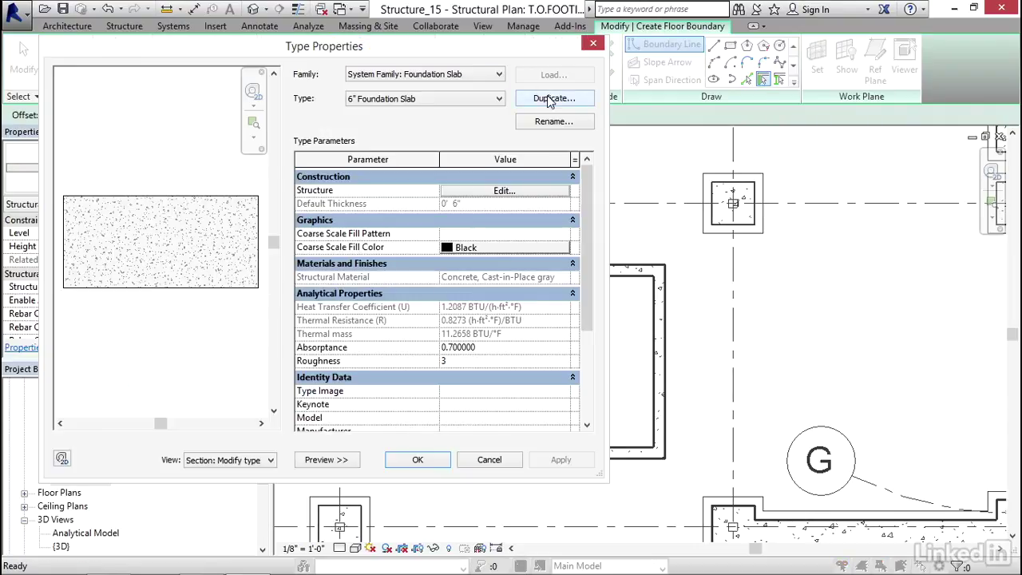
click(473, 97)
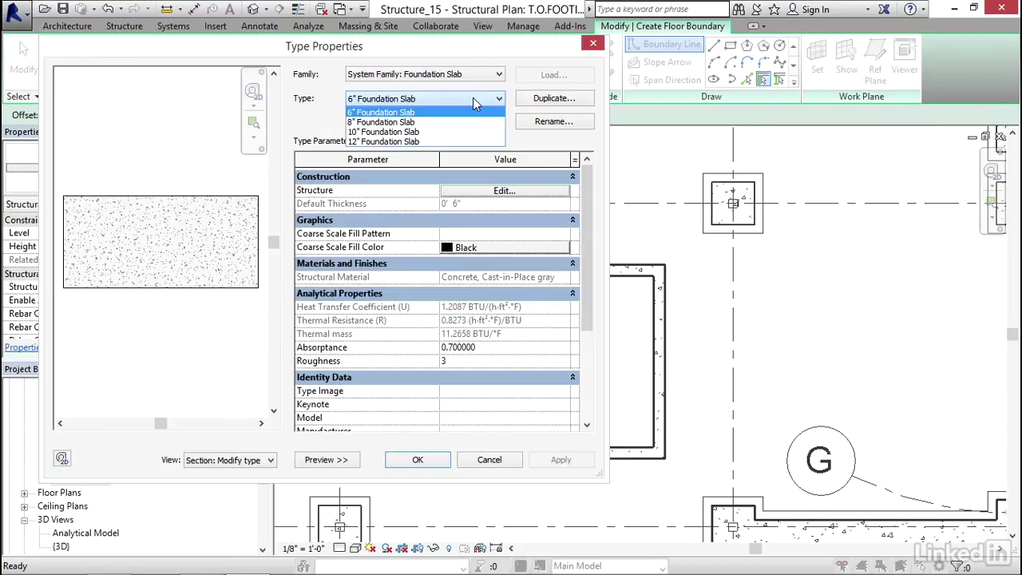
click(390, 133)
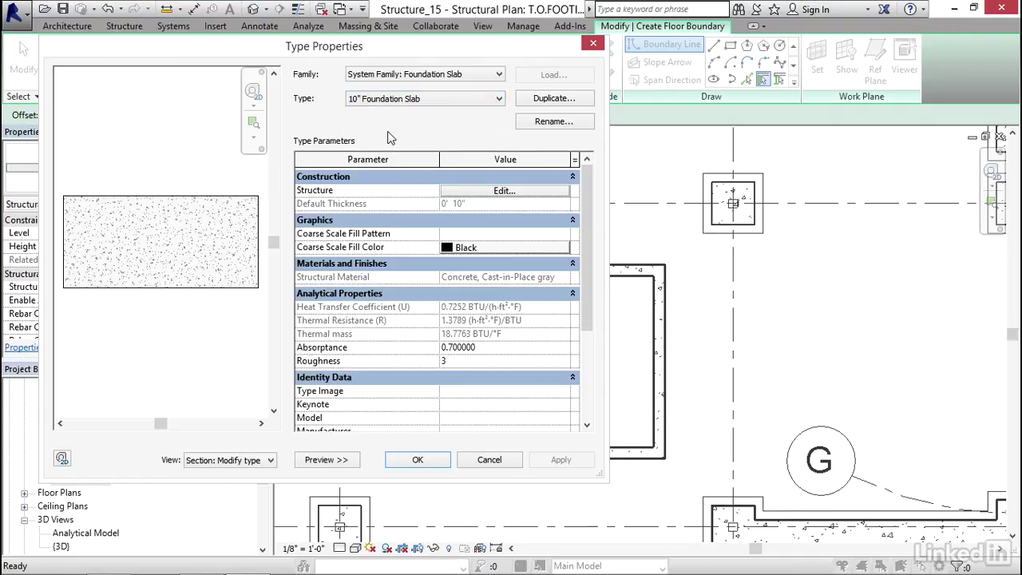
click(418, 462)
- Pick the shaft's wall chain with a 6" offset to form the outer slab boundary
middle_drag(501, 350, 479, 324)
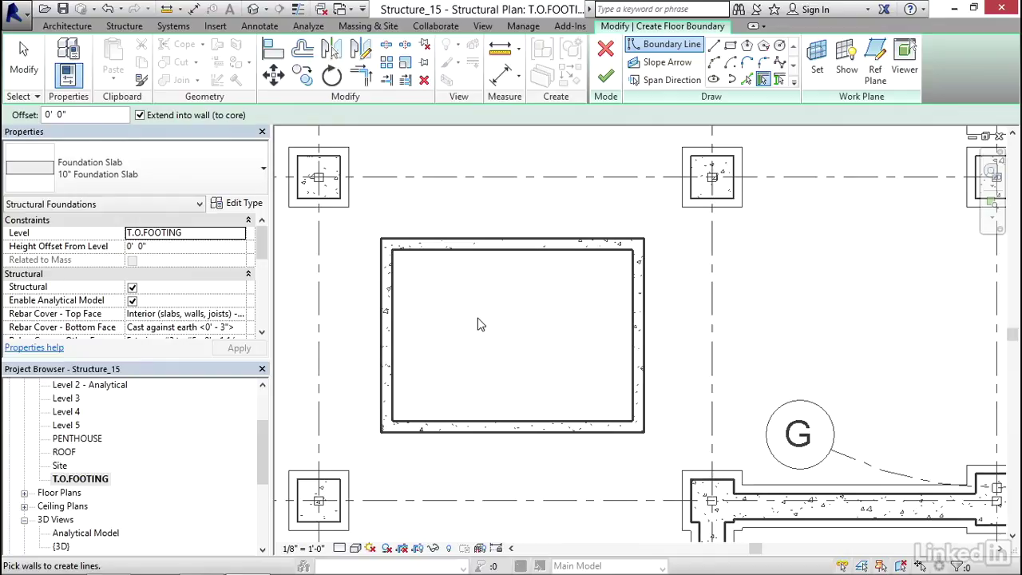
click(763, 80)
drag(76, 116, 18, 118)
key(Return)
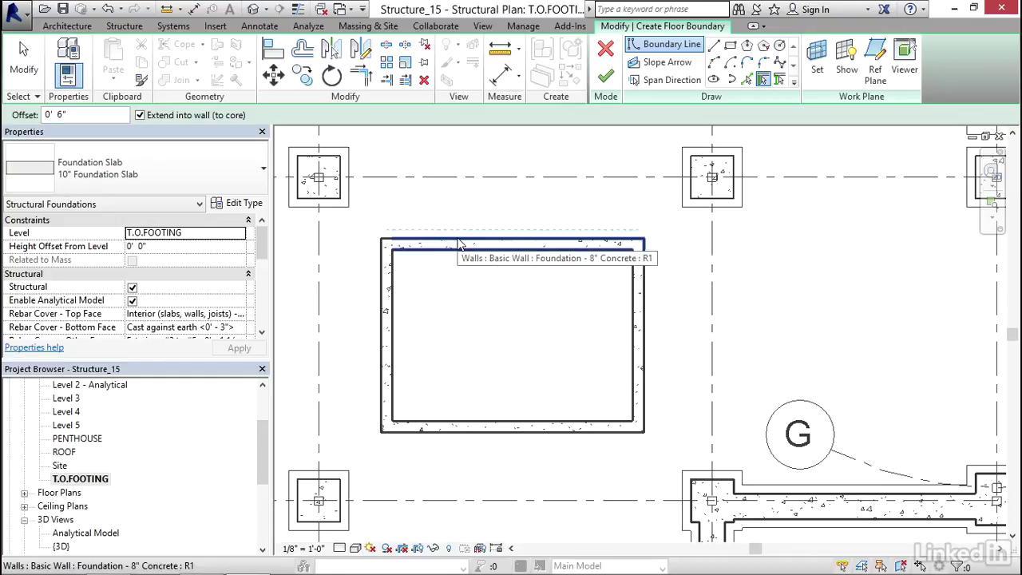
key(Tab)
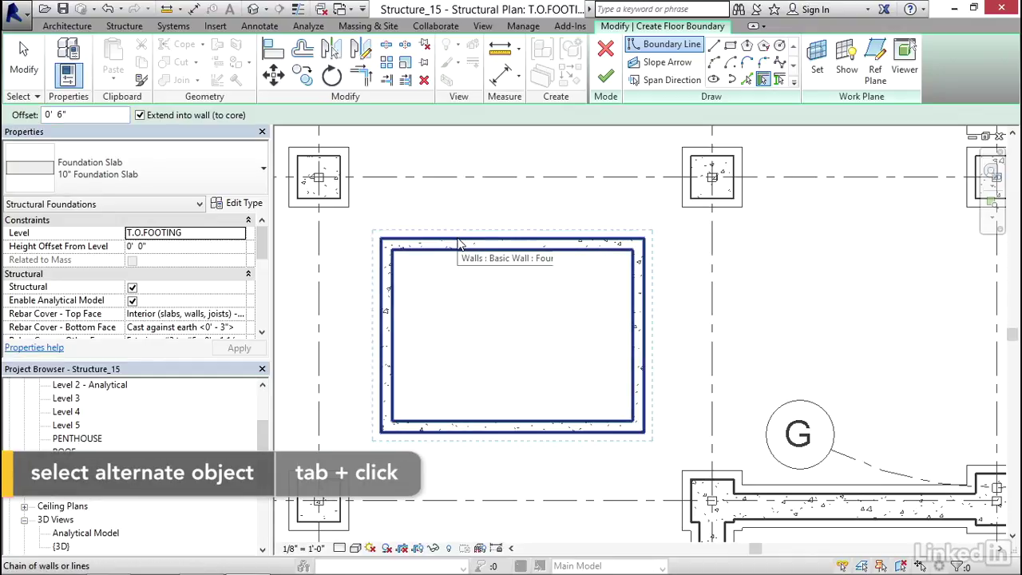
click(459, 243)
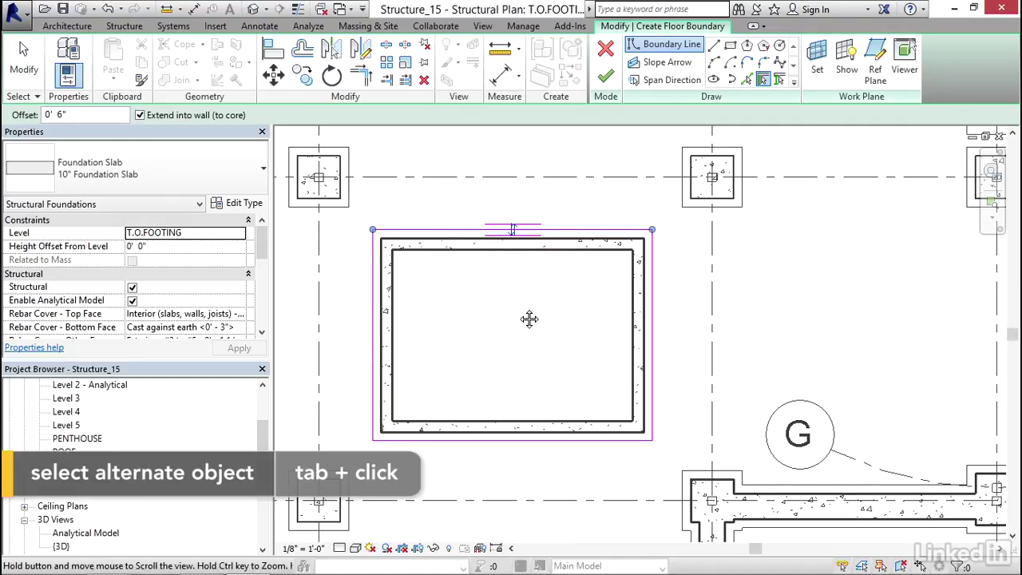
middle_drag(527, 316, 521, 297)
key(Escape)
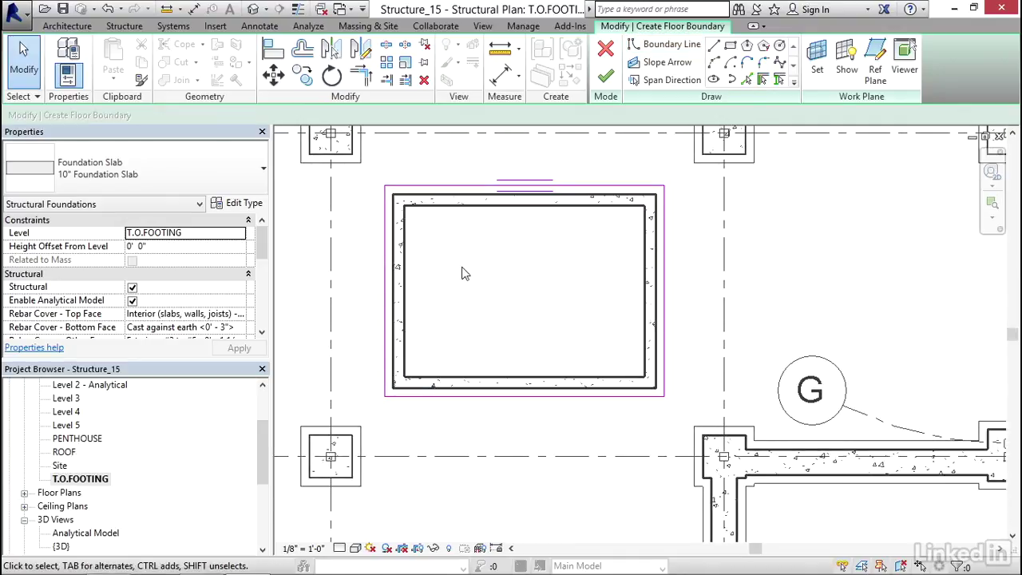
scroll(464, 272, up, 2)
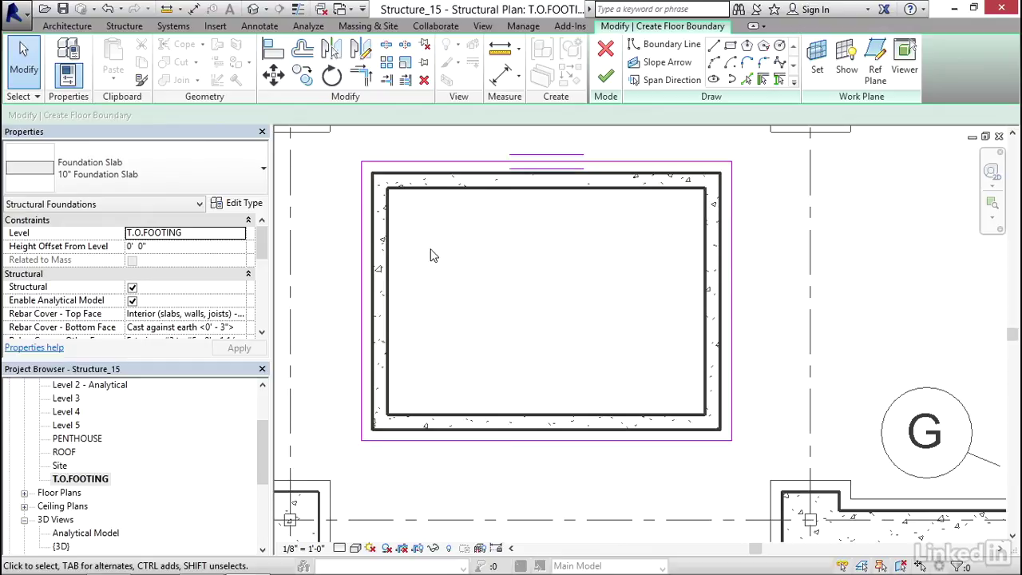
middle_drag(447, 226, 442, 239)
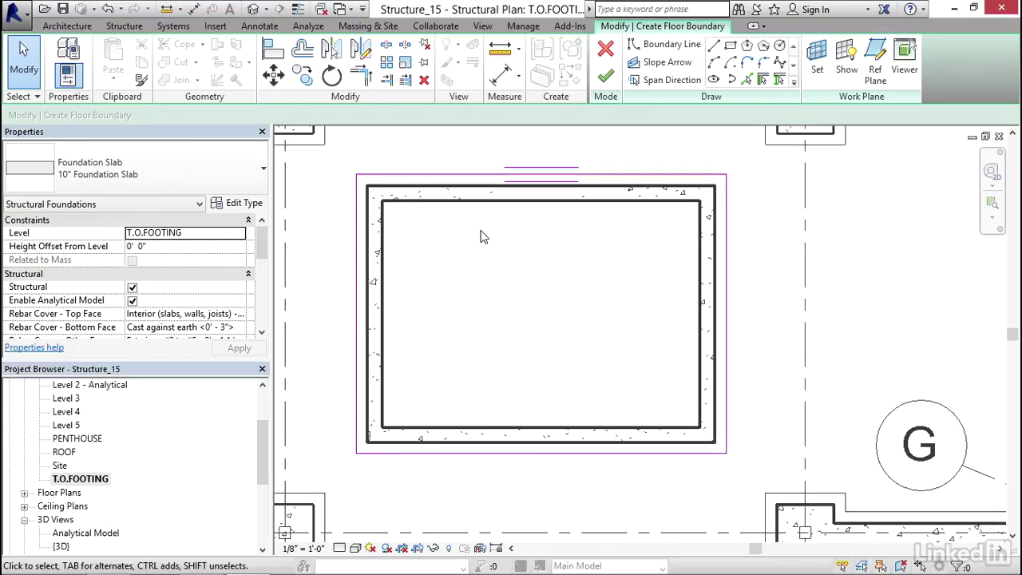
- Pick the left and top inner wall faces with a 6" offset to add sump lines
click(749, 81)
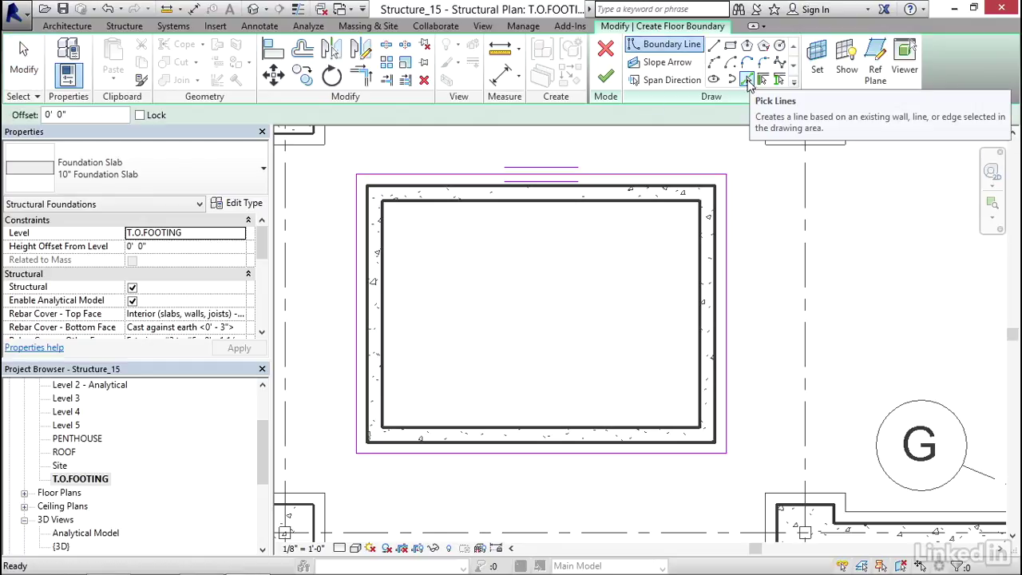
click(62, 116)
text(6")
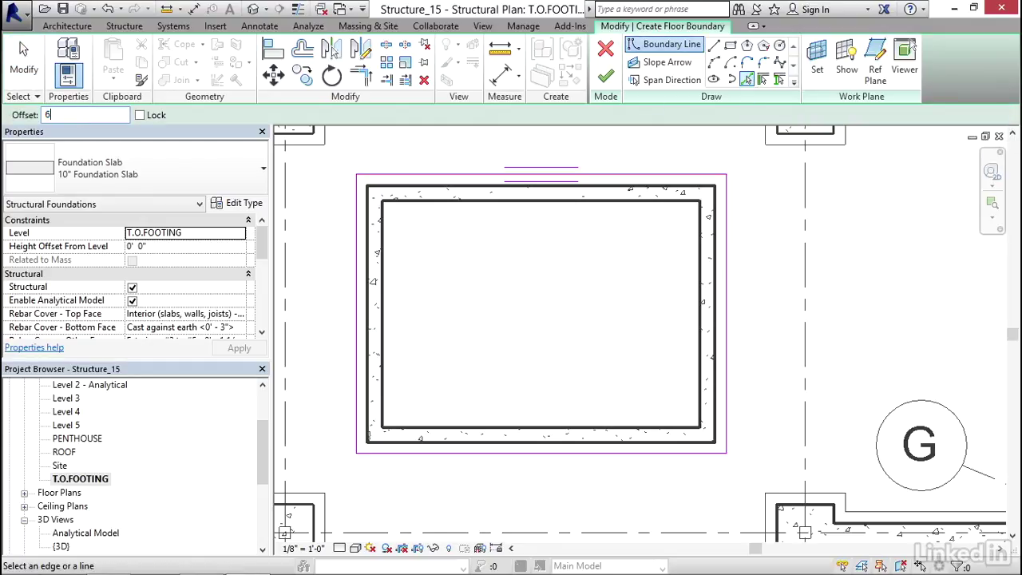
key(Return)
scroll(382, 240, up, 3)
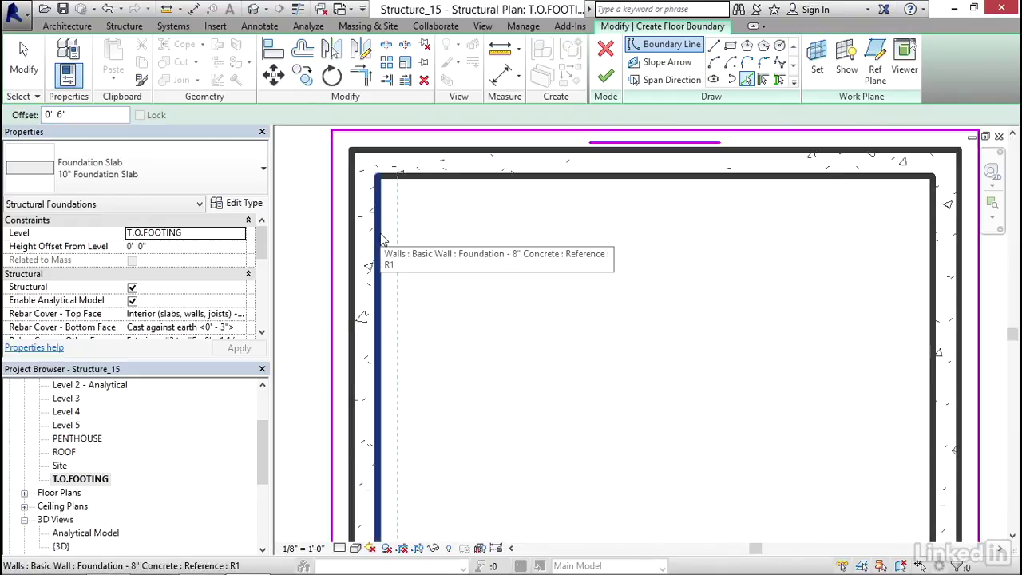
click(381, 240)
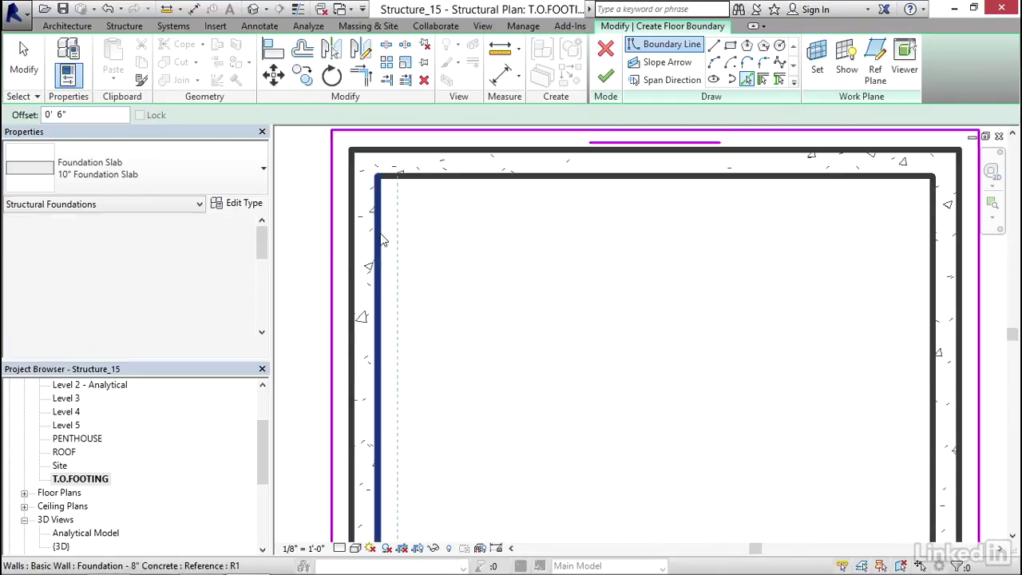
click(429, 186)
key(Escape)
key(Escape)
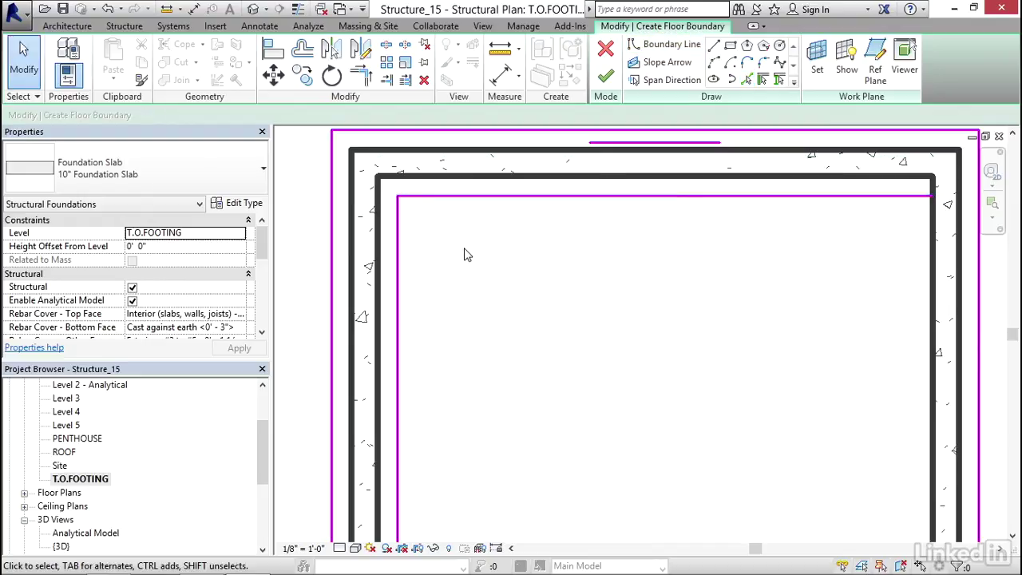
- Add lines 2' in from the top and left sump lines using a 2' offset
click(747, 80)
double_click(88, 115)
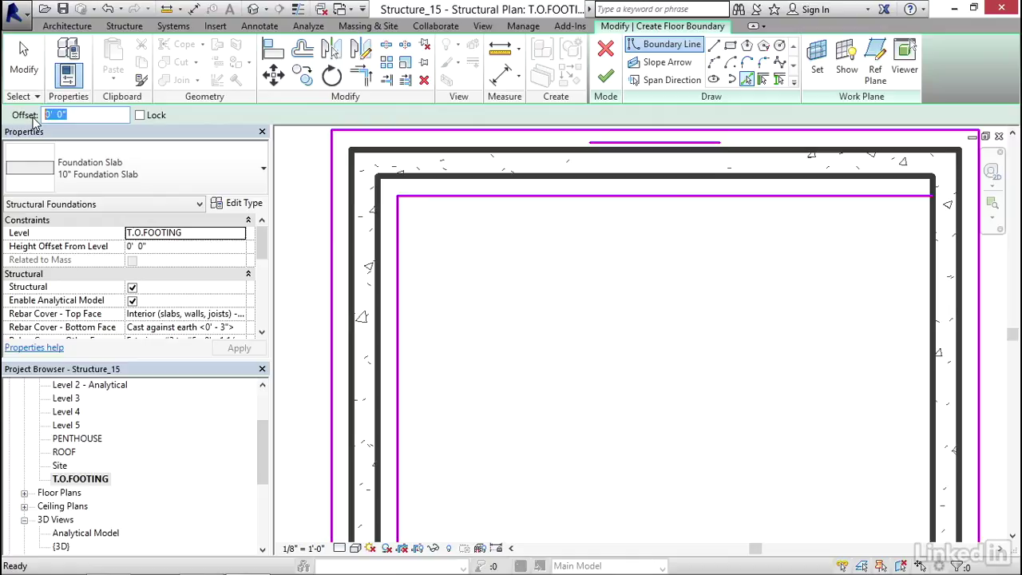
text(2)
key(Return)
middle_drag(502, 308, 474, 285)
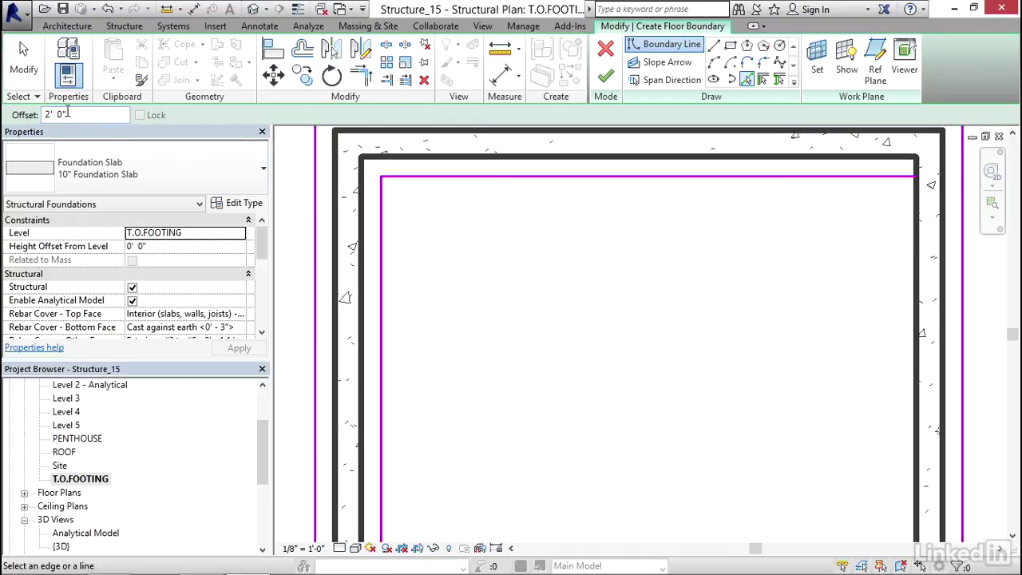
middle_drag(335, 267, 346, 267)
click(436, 177)
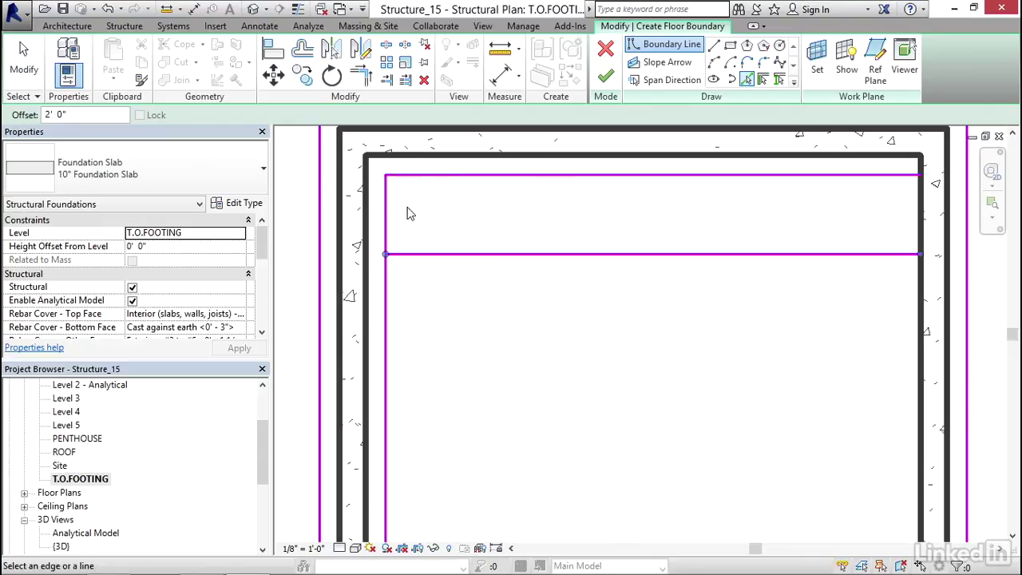
click(391, 215)
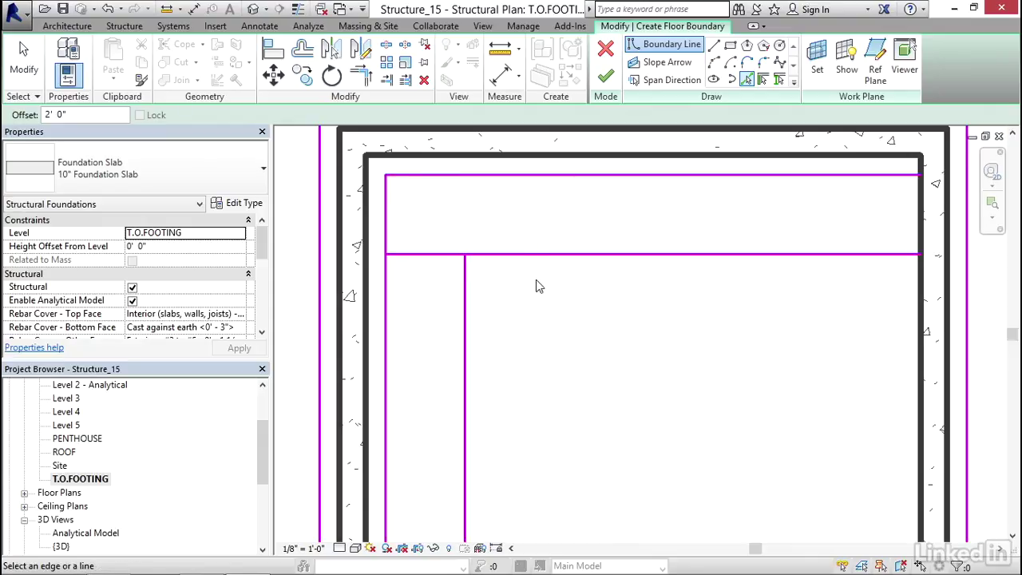
key(Escape)
key(Escape)
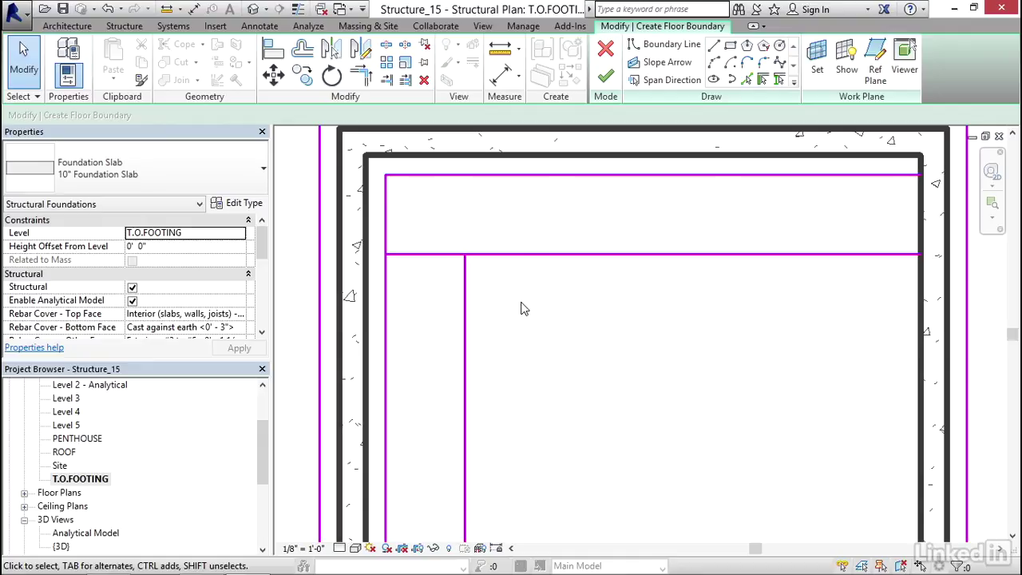
- Trim the sketch lines with TR into a closed 2' square in the upper-left corner
key(t)
key(r)
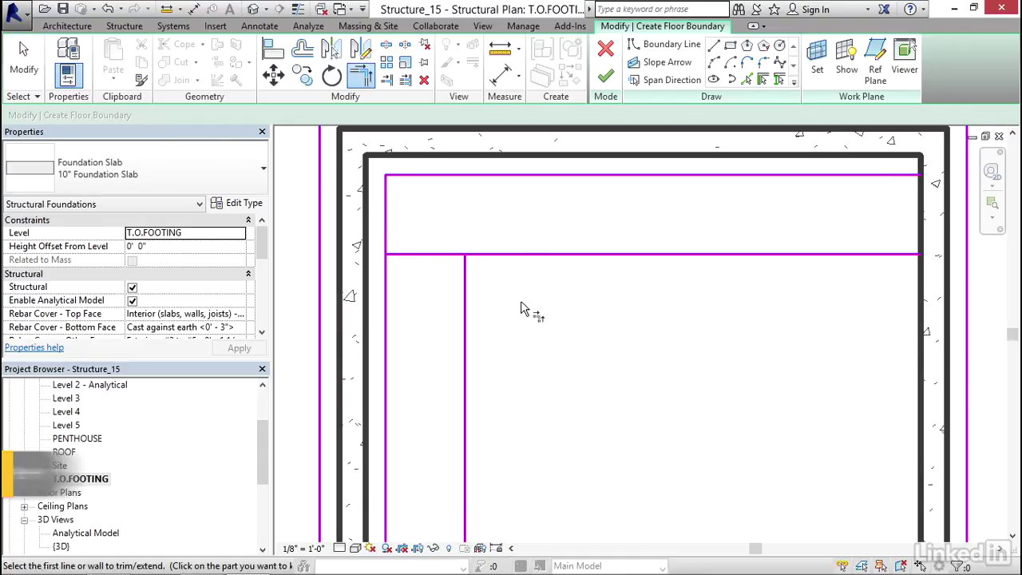
click(418, 184)
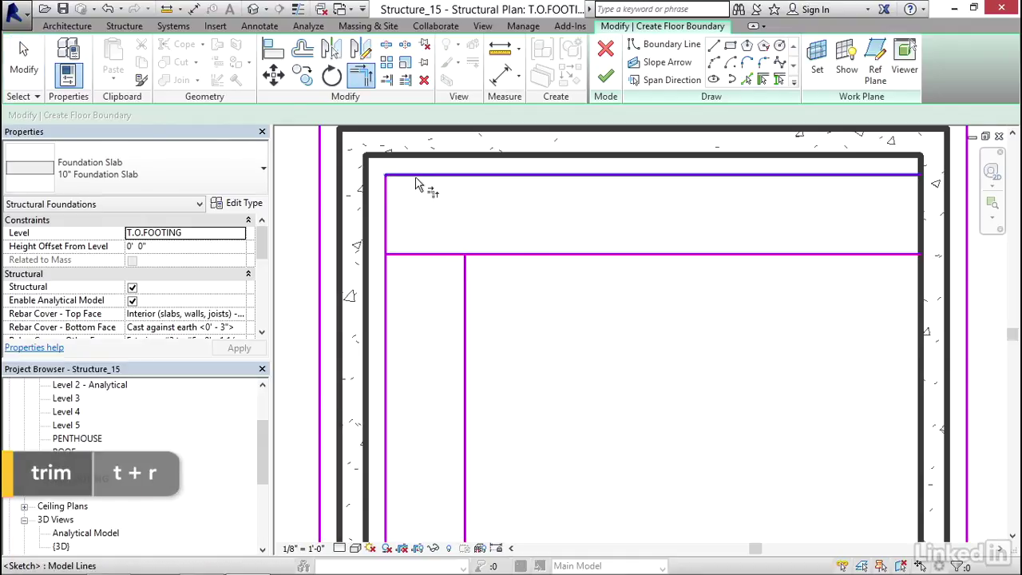
click(467, 285)
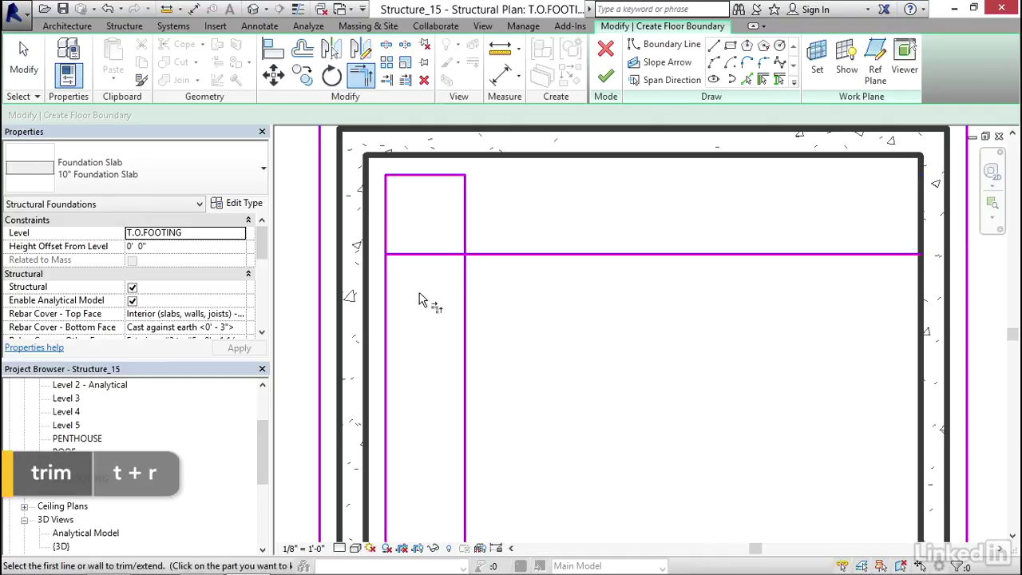
click(468, 231)
click(438, 256)
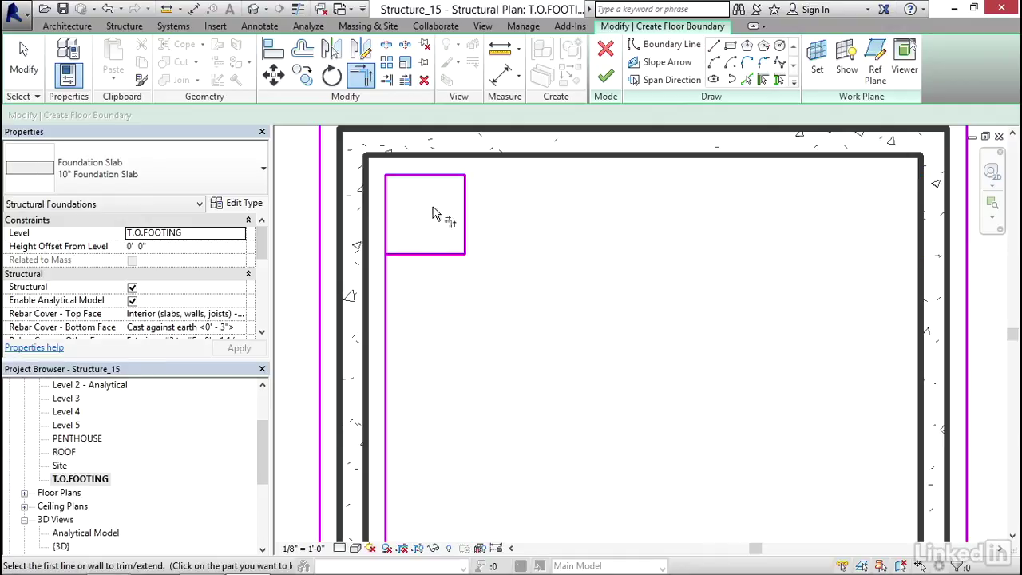
click(419, 255)
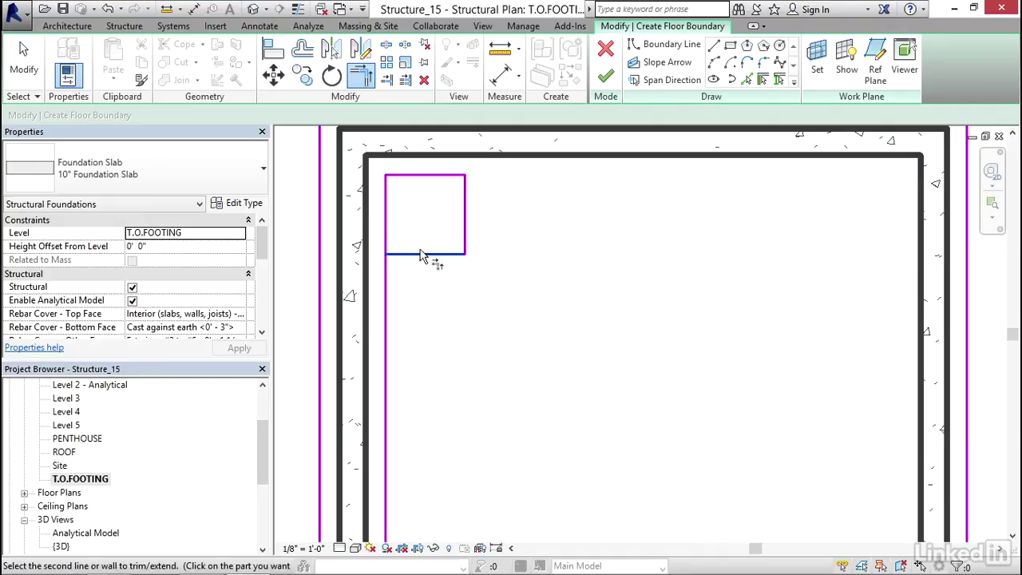
click(386, 224)
key(Escape)
scroll(425, 212, down, 4)
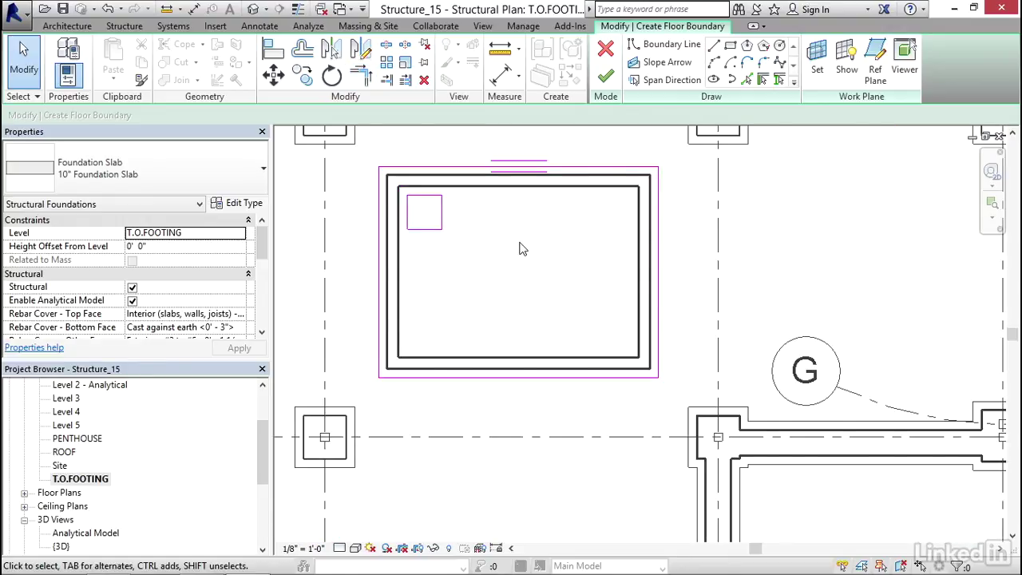
middle_drag(537, 249, 526, 274)
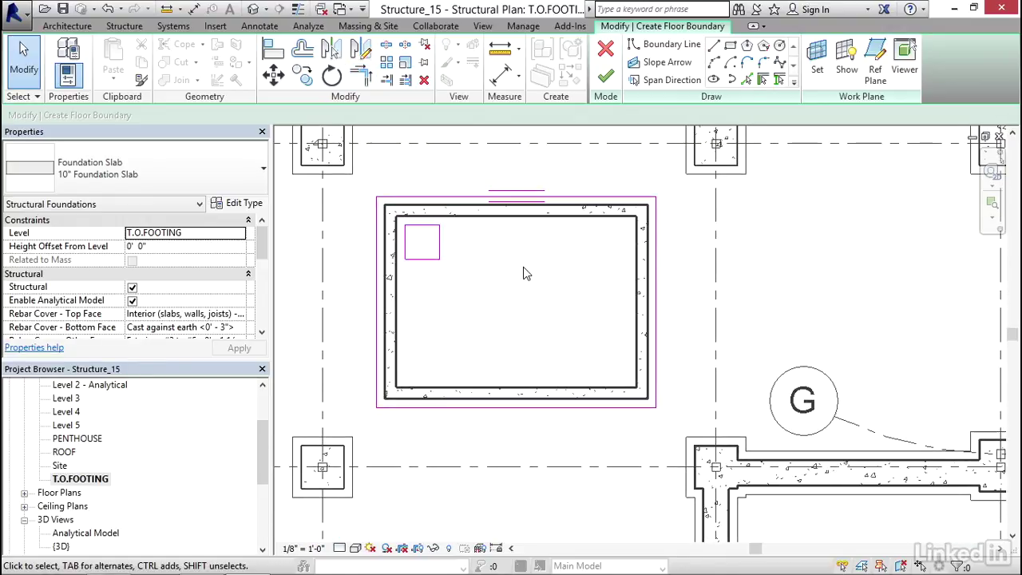
- Finish the slab sketch and inspect its one-way span direction symbol
click(607, 82)
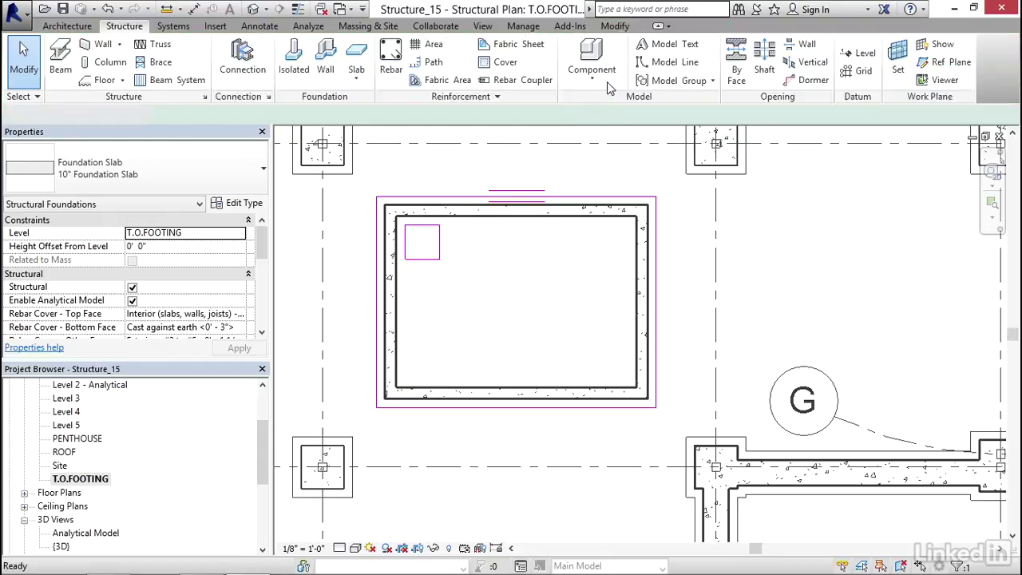
click(593, 176)
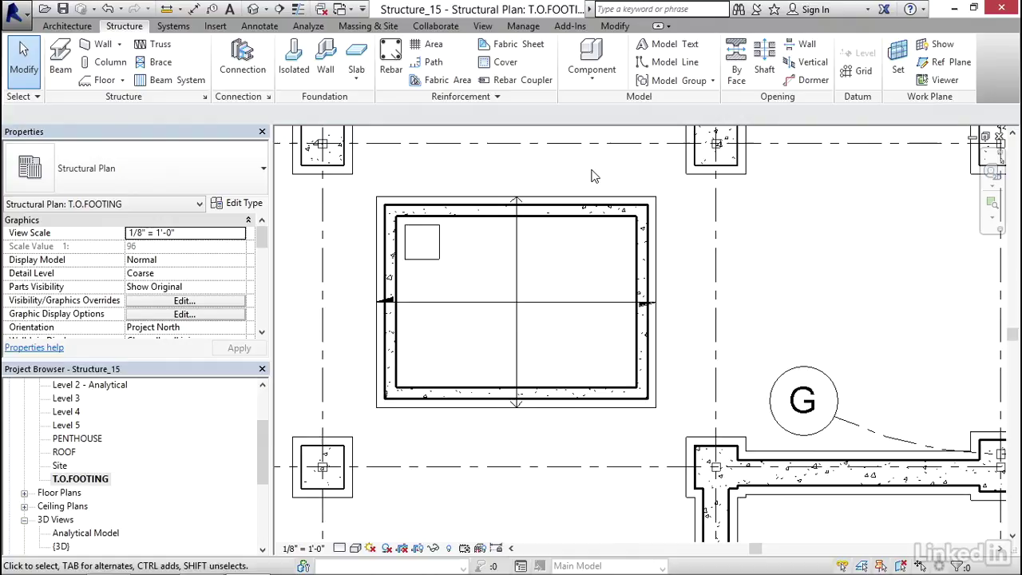
scroll(488, 272, up, 3)
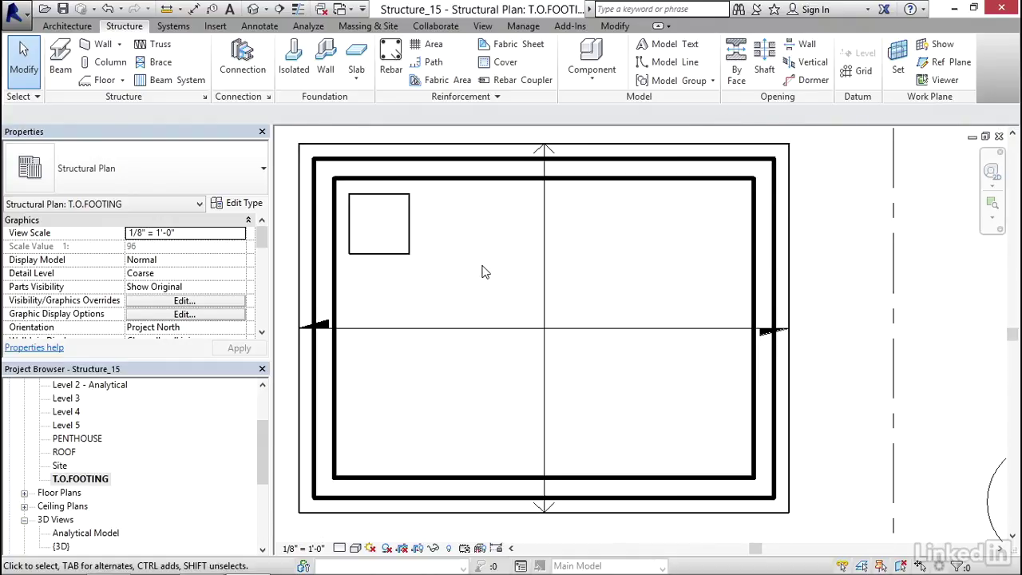
click(545, 253)
middle_drag(494, 247, 518, 253)
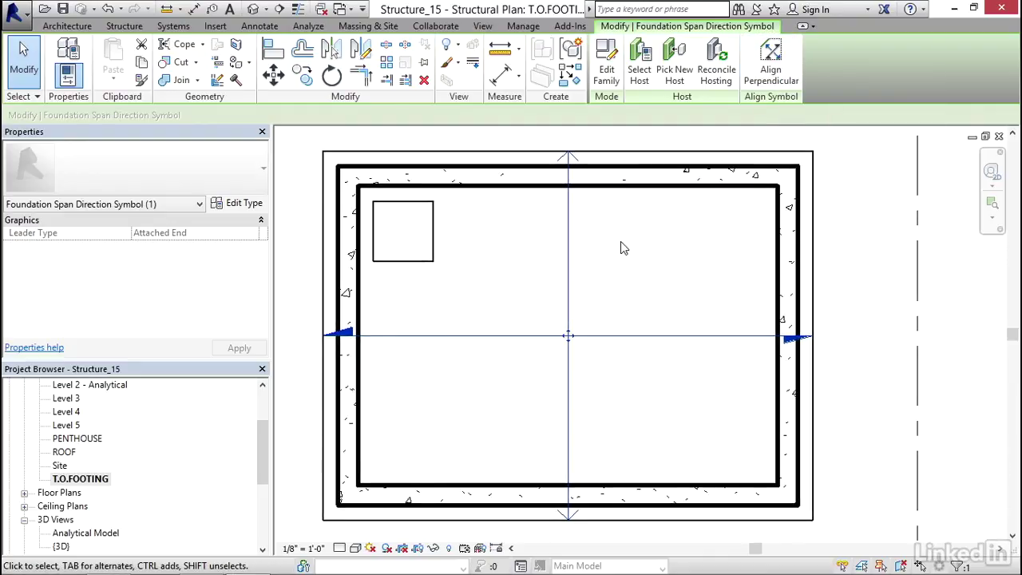
key(Escape)
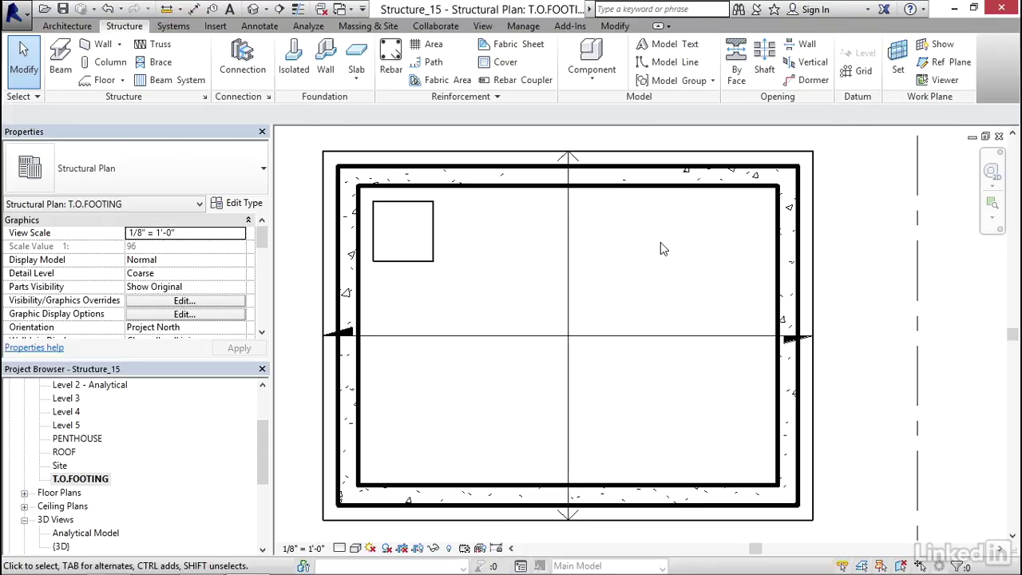
- Edit the slab sketch and make the left boundary edge the span direction
click(763, 156)
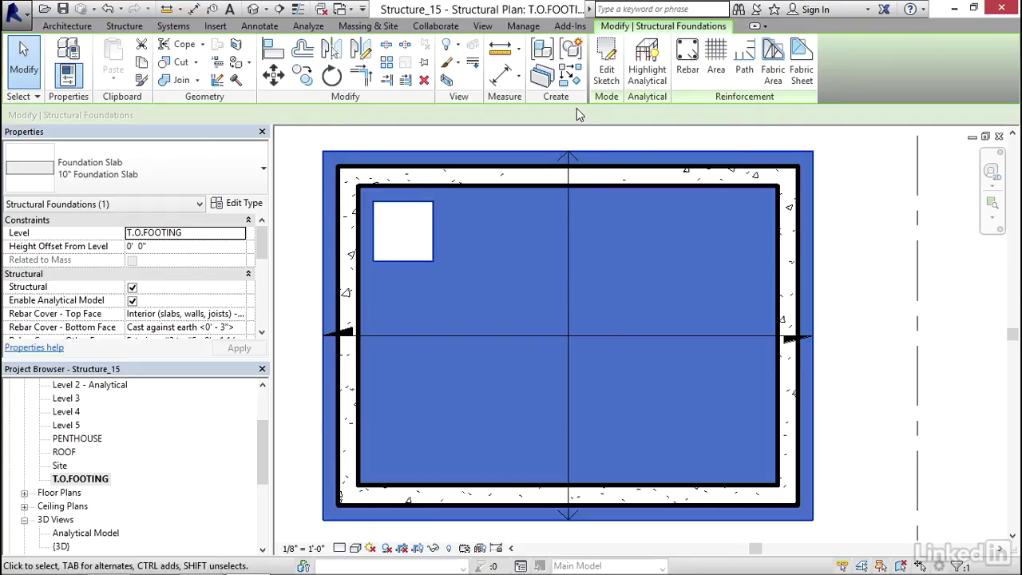
click(607, 75)
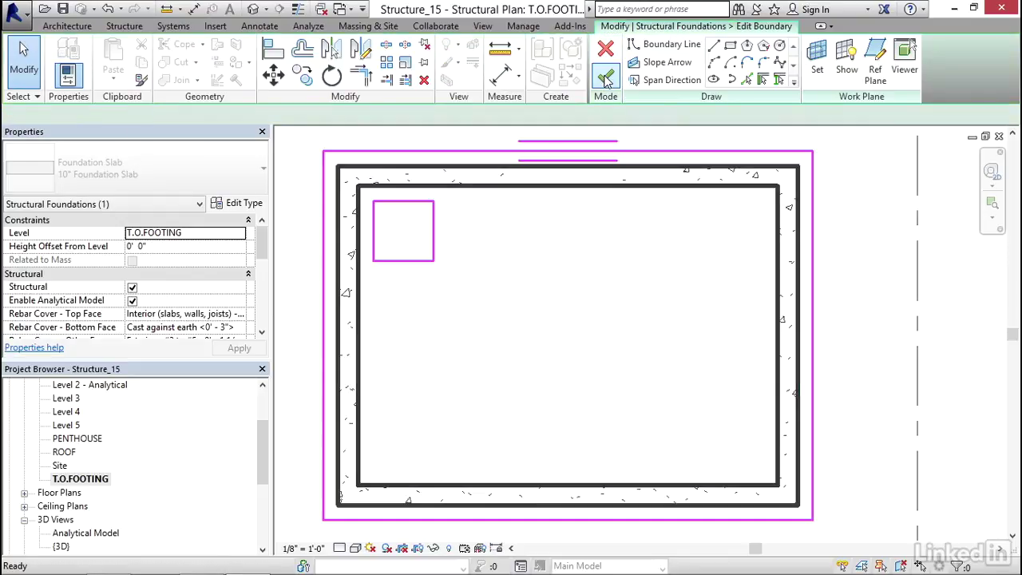
middle_drag(577, 256, 580, 254)
scroll(595, 255, down, 4)
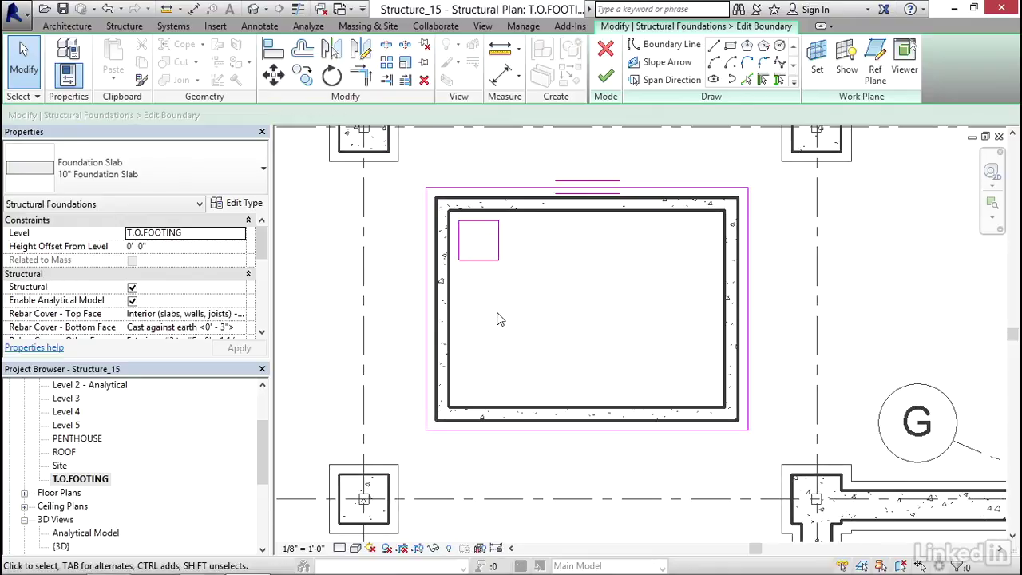
click(661, 83)
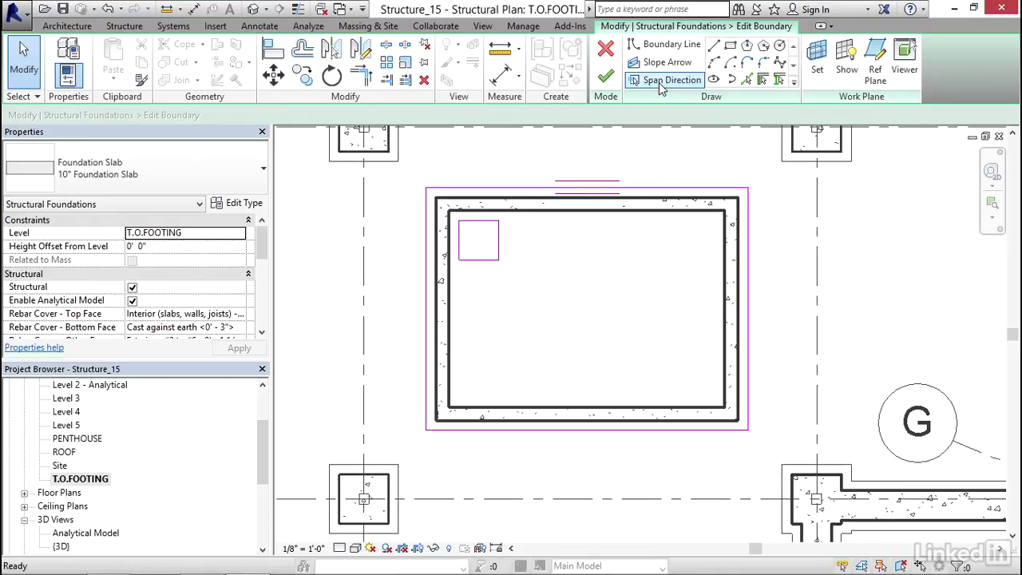
click(415, 279)
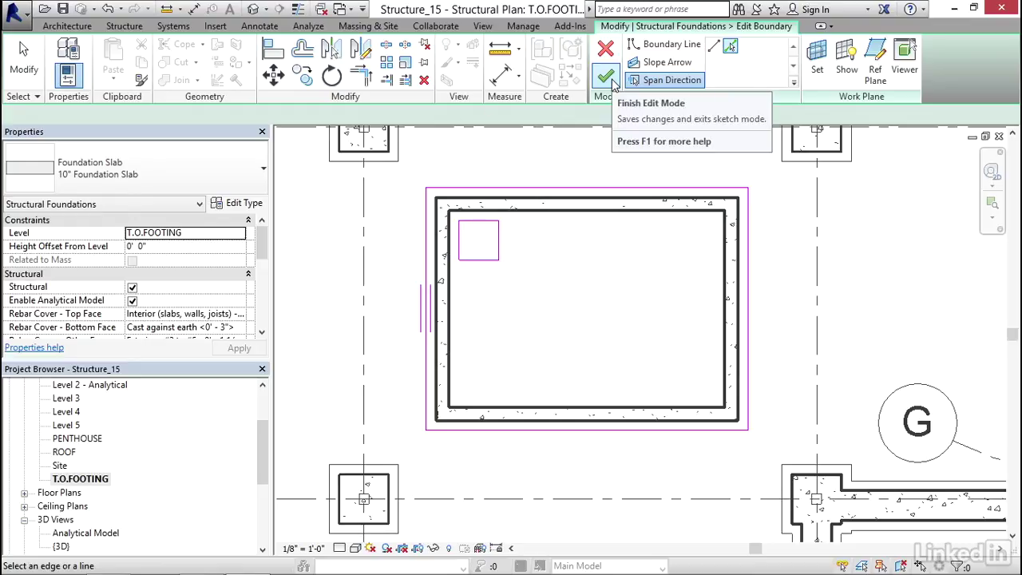
click(607, 78)
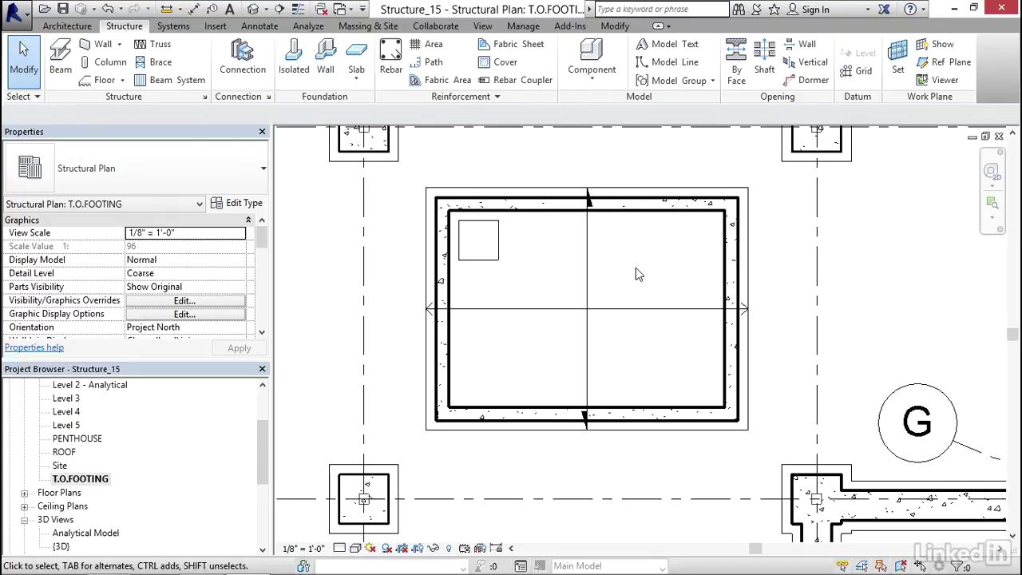
middle_drag(636, 267, 586, 272)
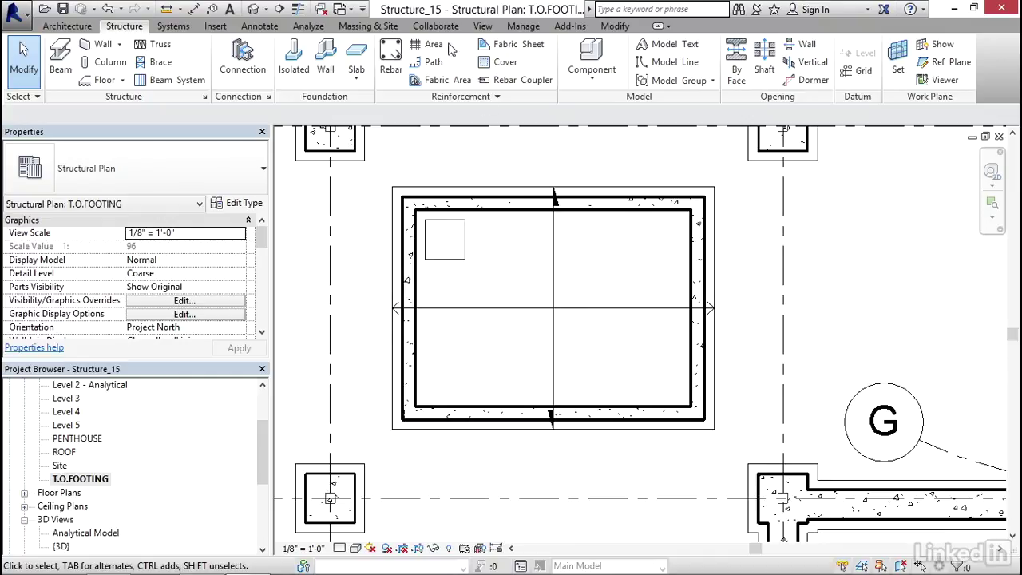
- Switch to the default 3D view and zoom in on the slab under the core
click(253, 11)
scroll(467, 362, up, 3)
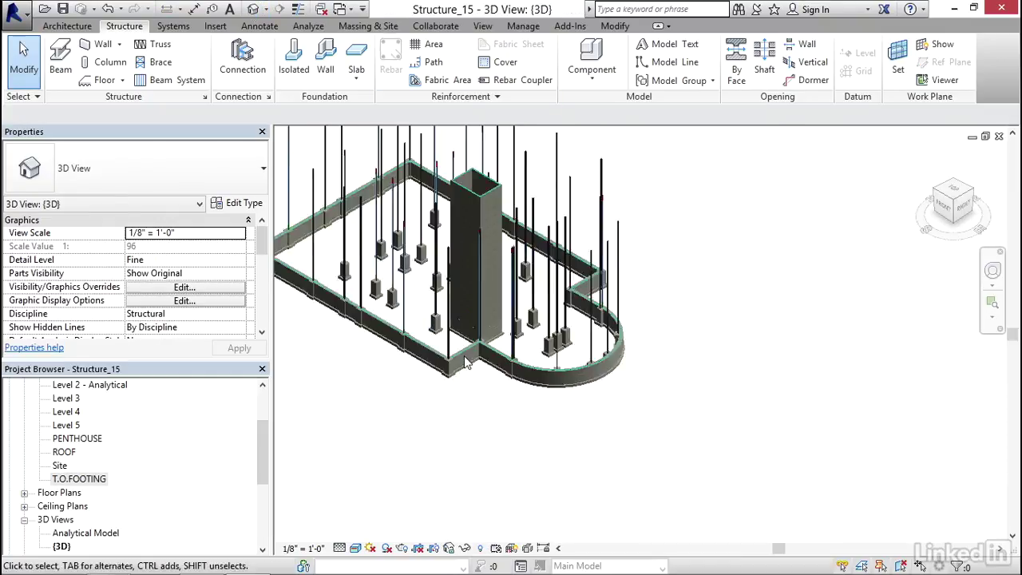
scroll(466, 361, up, 6)
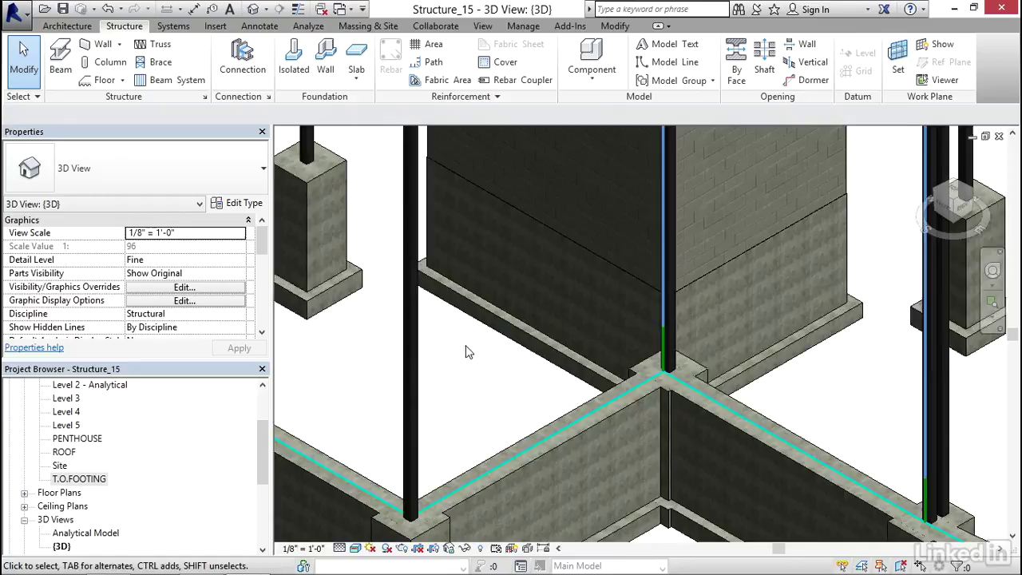
scroll(468, 353, down, 3)
scroll(469, 356, up, 1)
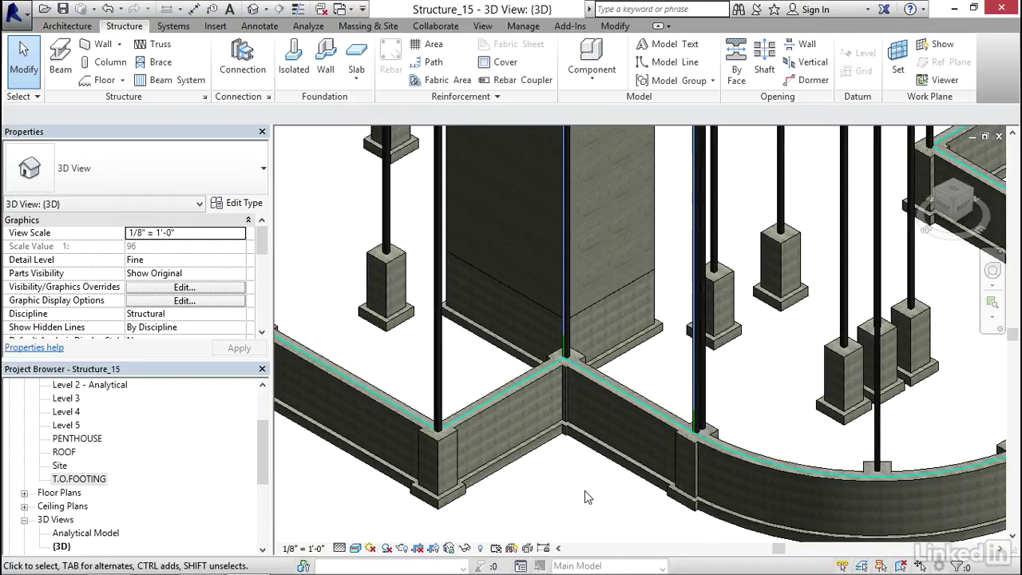
shift+middle_drag(589, 424, 561, 213)
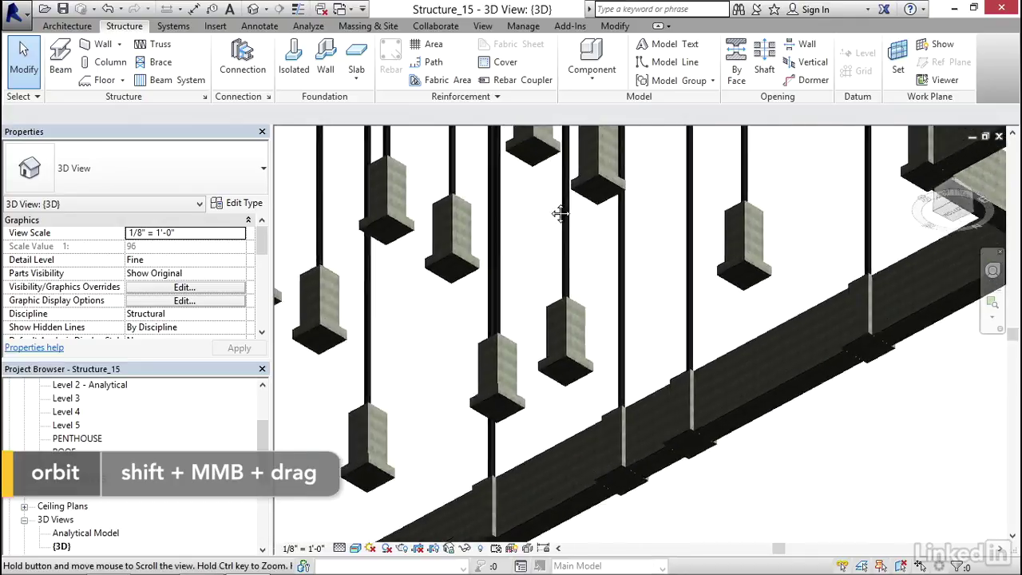
scroll(561, 213, down, 3)
scroll(552, 395, up, 4)
- Orbit to low side views of the slab edge and shaft to check the sump opening
middle_drag(551, 395, 551, 397)
scroll(551, 398, down, 3)
scroll(524, 307, up, 3)
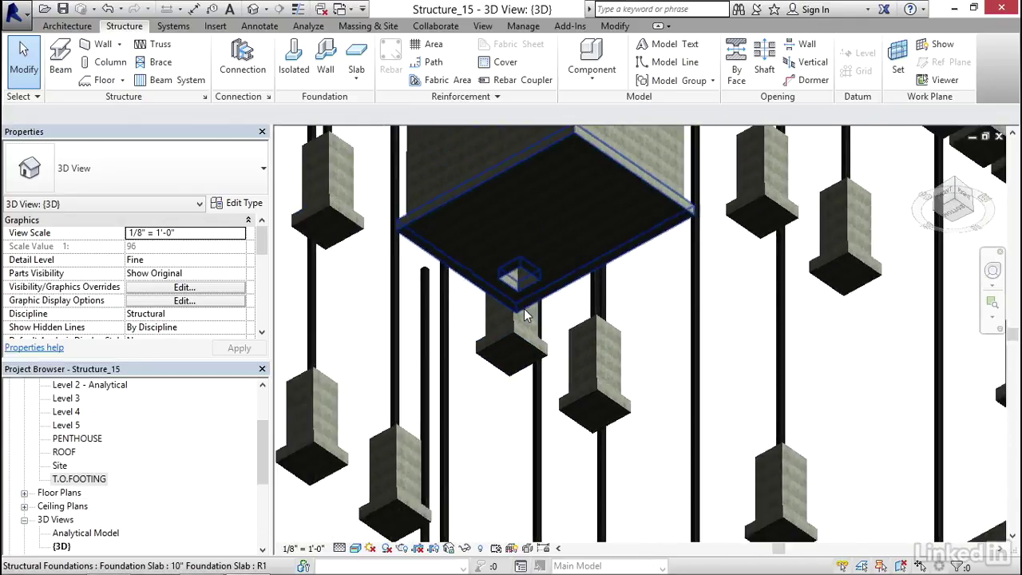
scroll(524, 308, down, 3)
middle_drag(546, 245, 563, 335)
scroll(563, 335, up, 4)
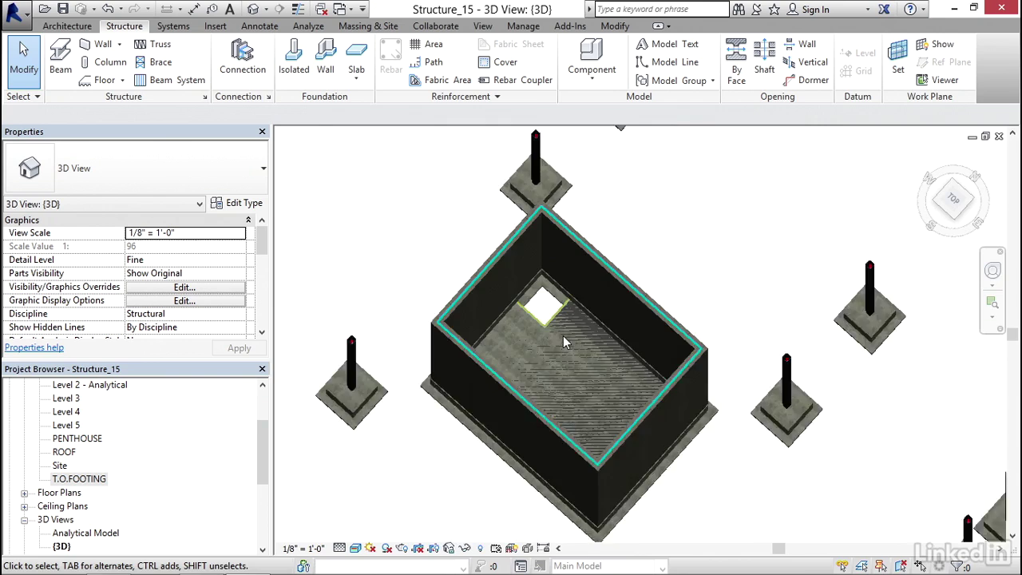
scroll(564, 336, up, 5)
scroll(484, 168, down, 6)
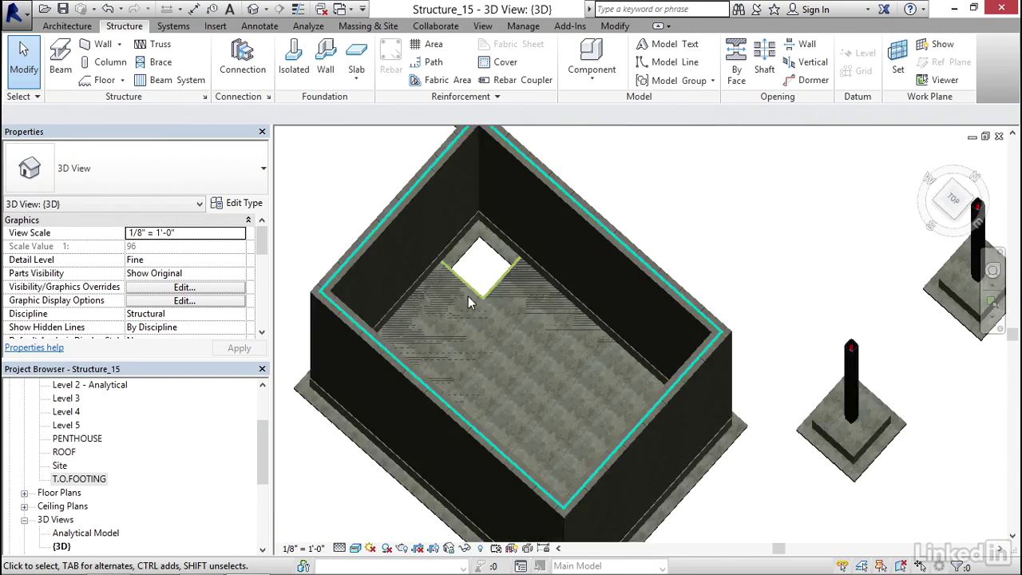
shift+middle_drag(493, 364, 524, 268)
scroll(519, 256, down, 8)
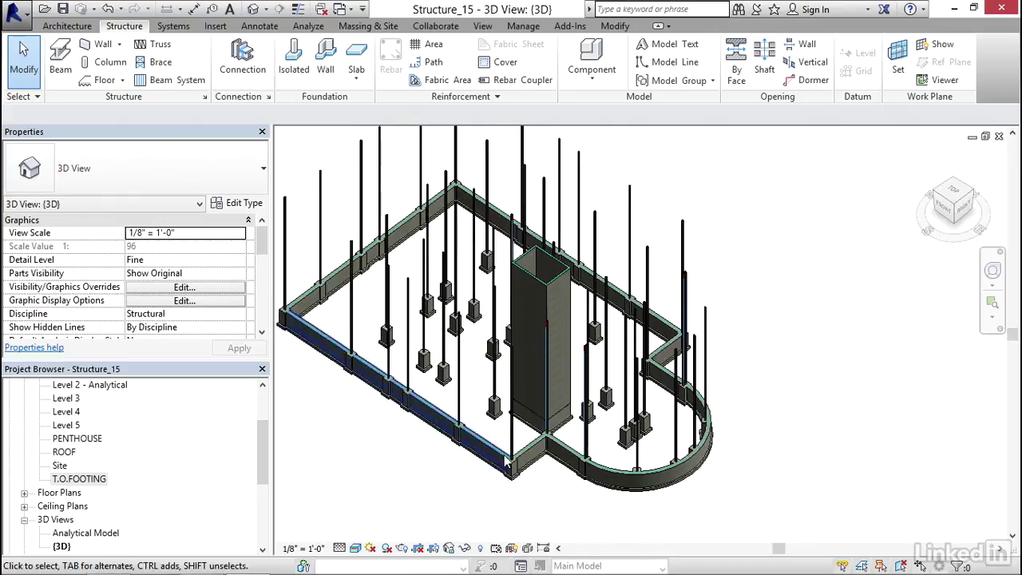
scroll(550, 482, up, 6)
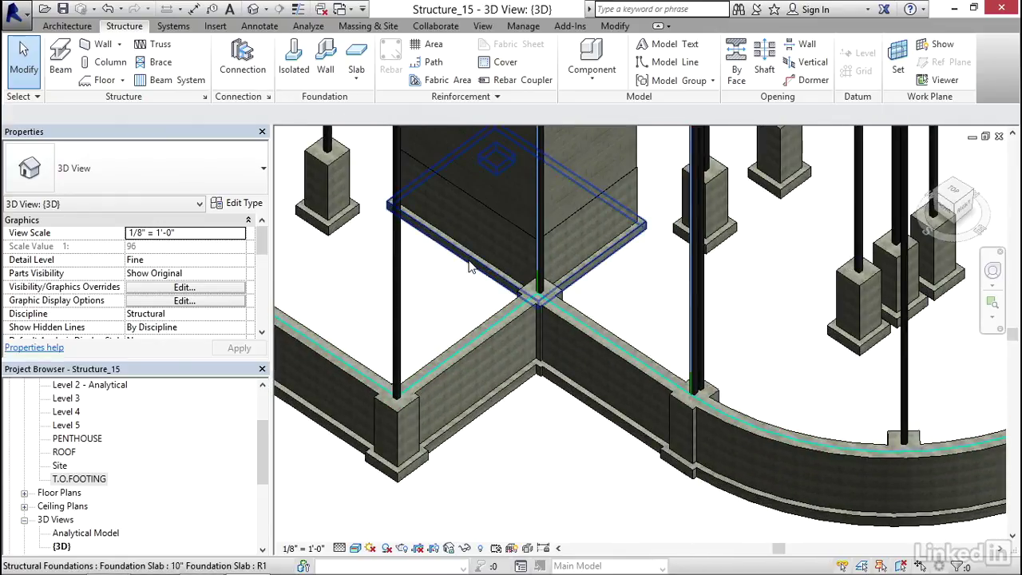